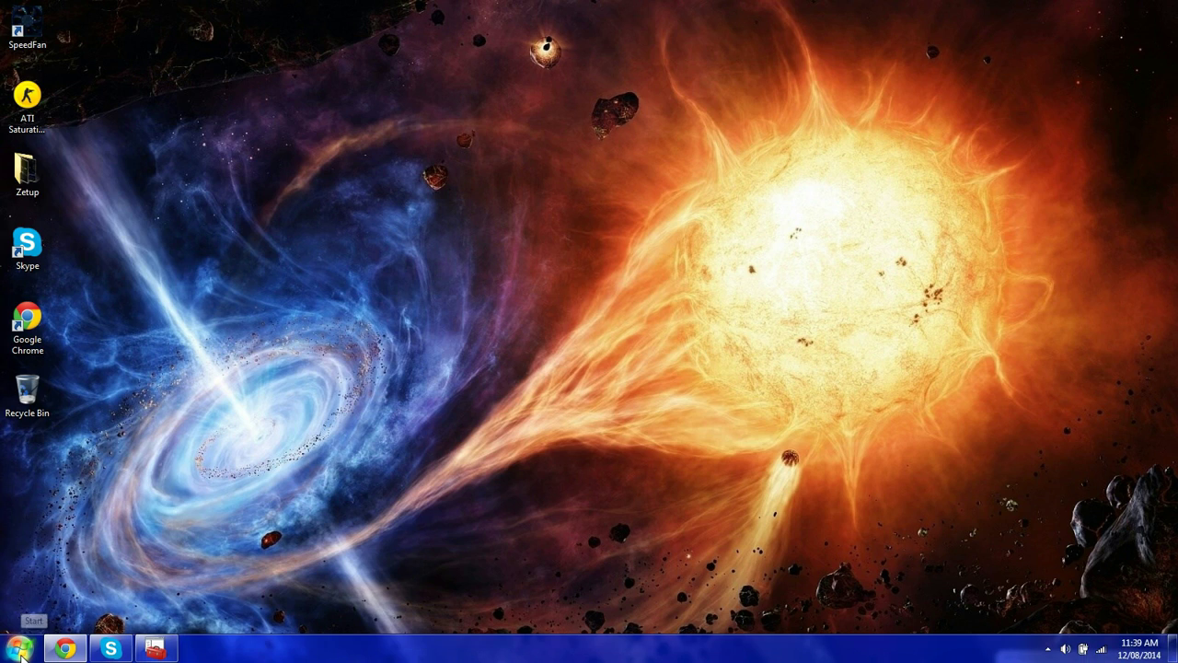
# Step: Launch System Configuration by searching 'msconfig' from the Start menu
pyautogui.click(21, 651)
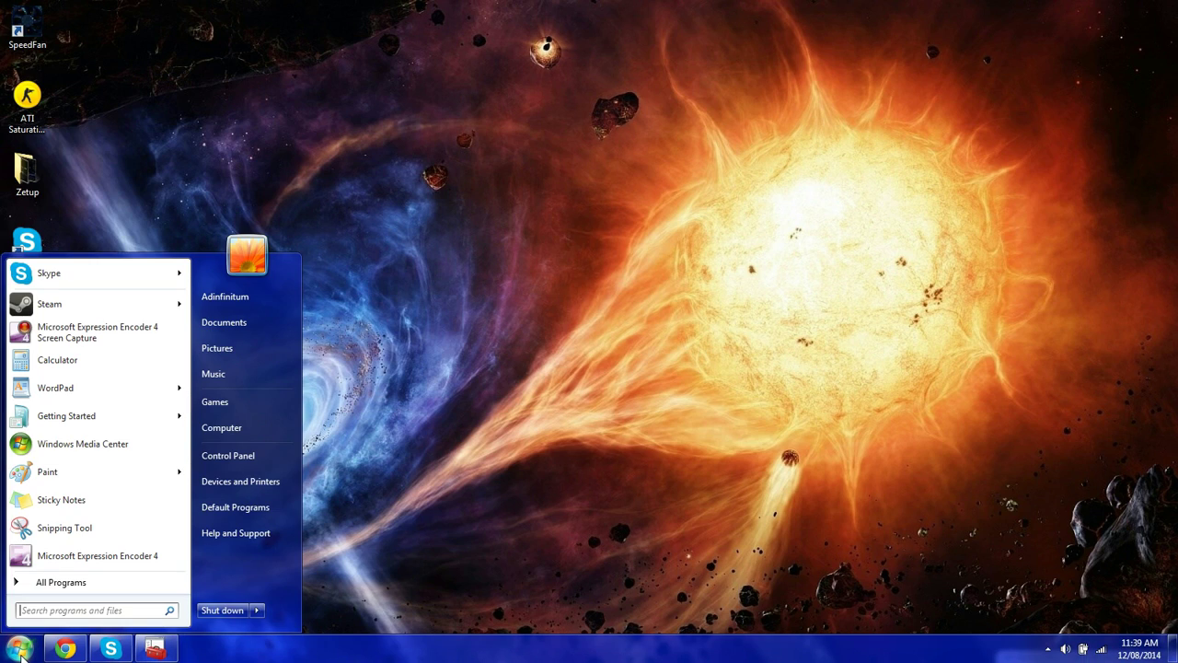
pyautogui.click(70, 611)
pyautogui.write('msc')
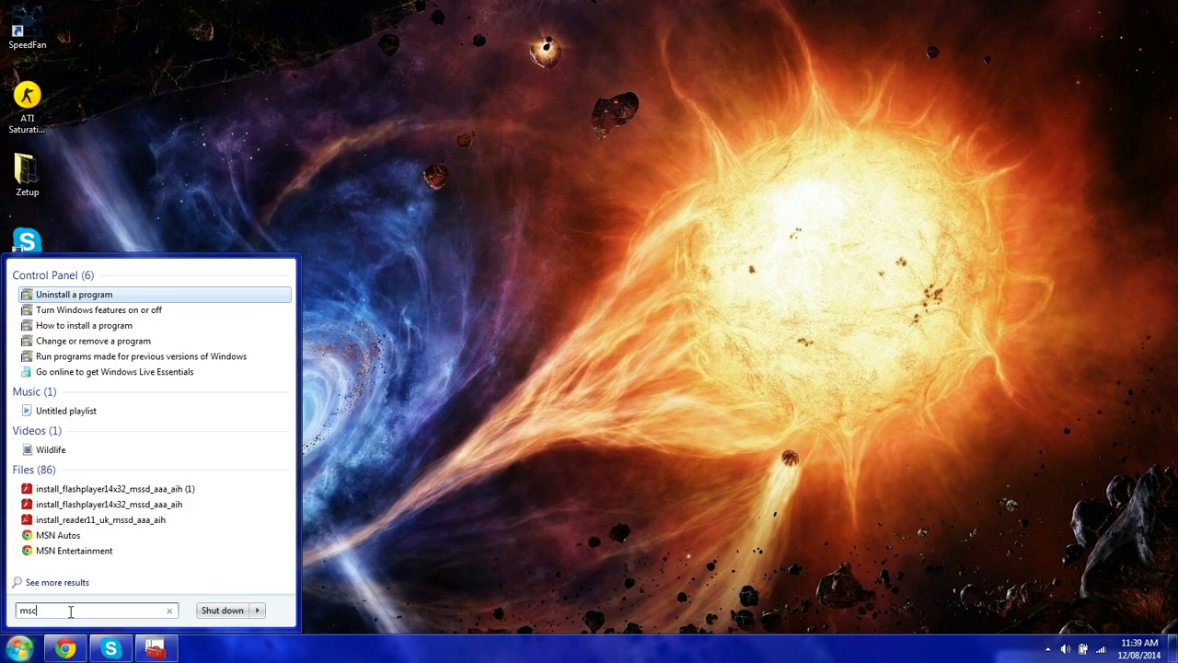
pyautogui.write('onfig')
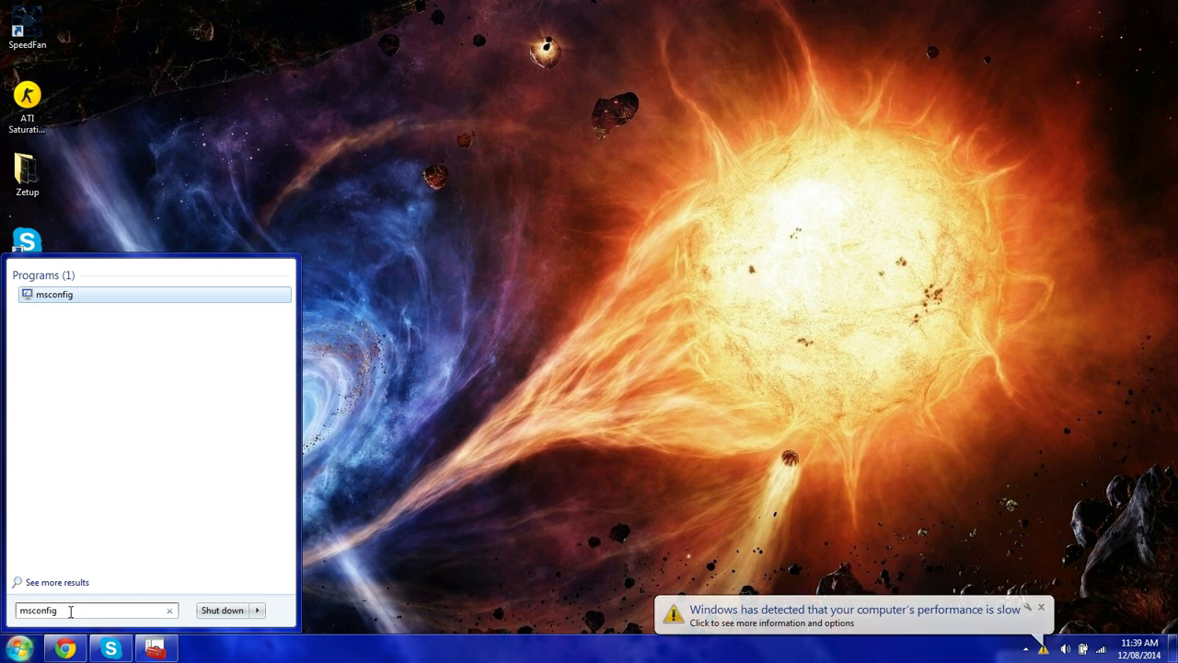
pyautogui.press('Return')
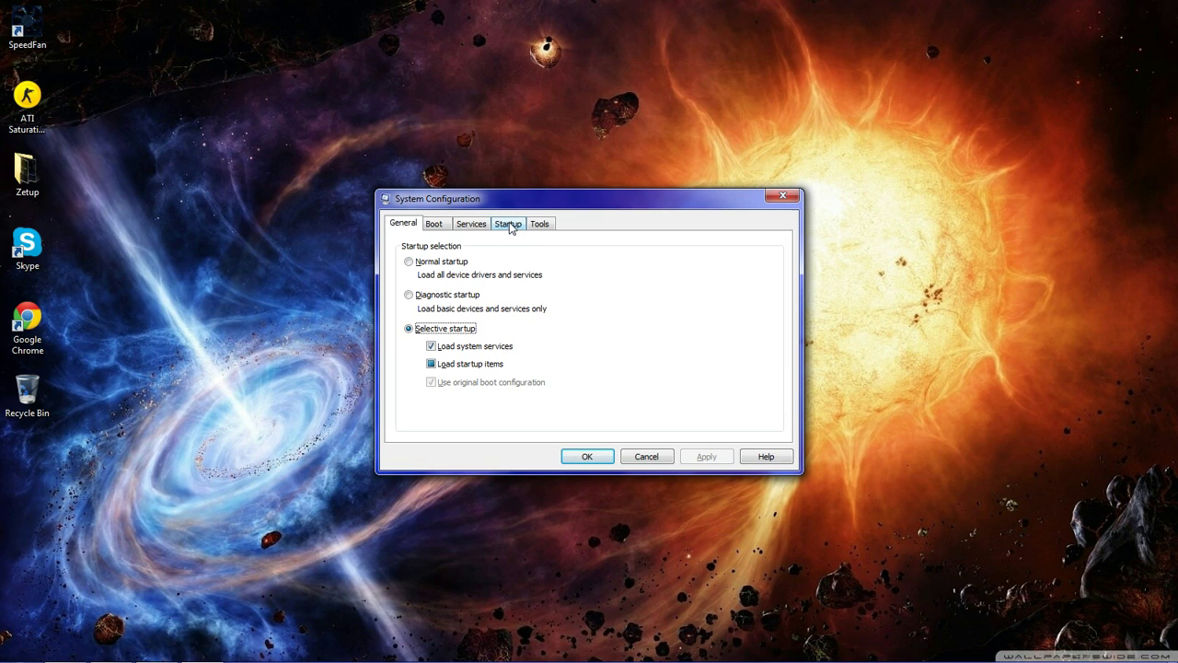
# Step: Show the Startup tab and scroll through the startup programs list
pyautogui.click(510, 226)
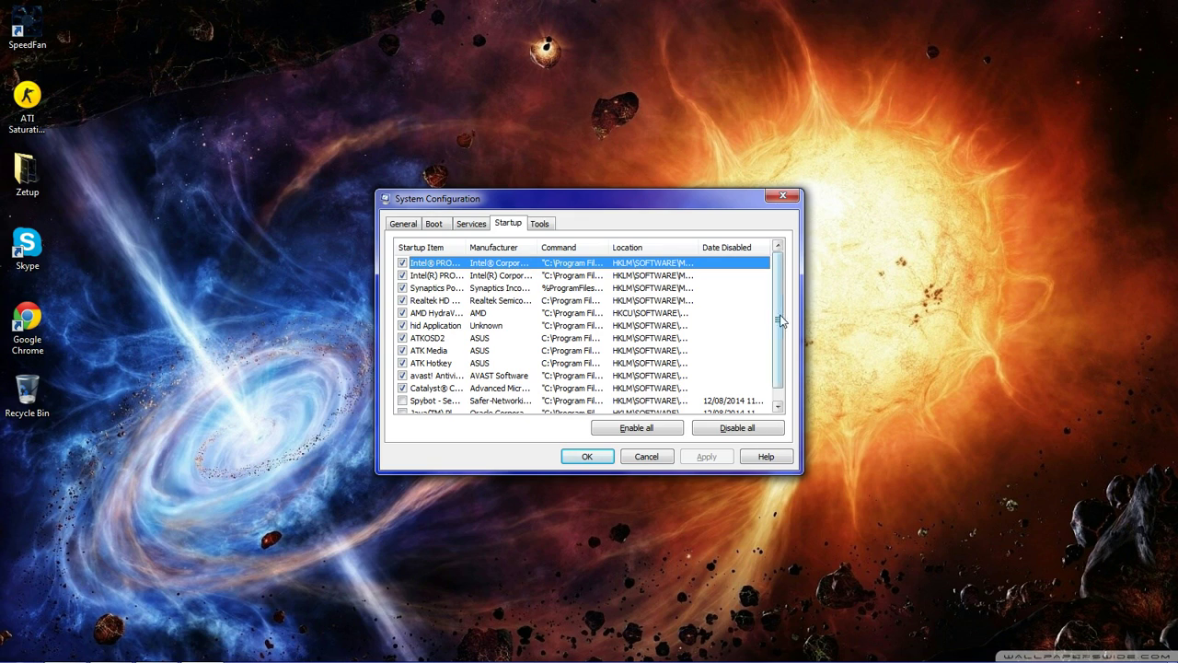
pyautogui.scroll(-1, 777, 316)
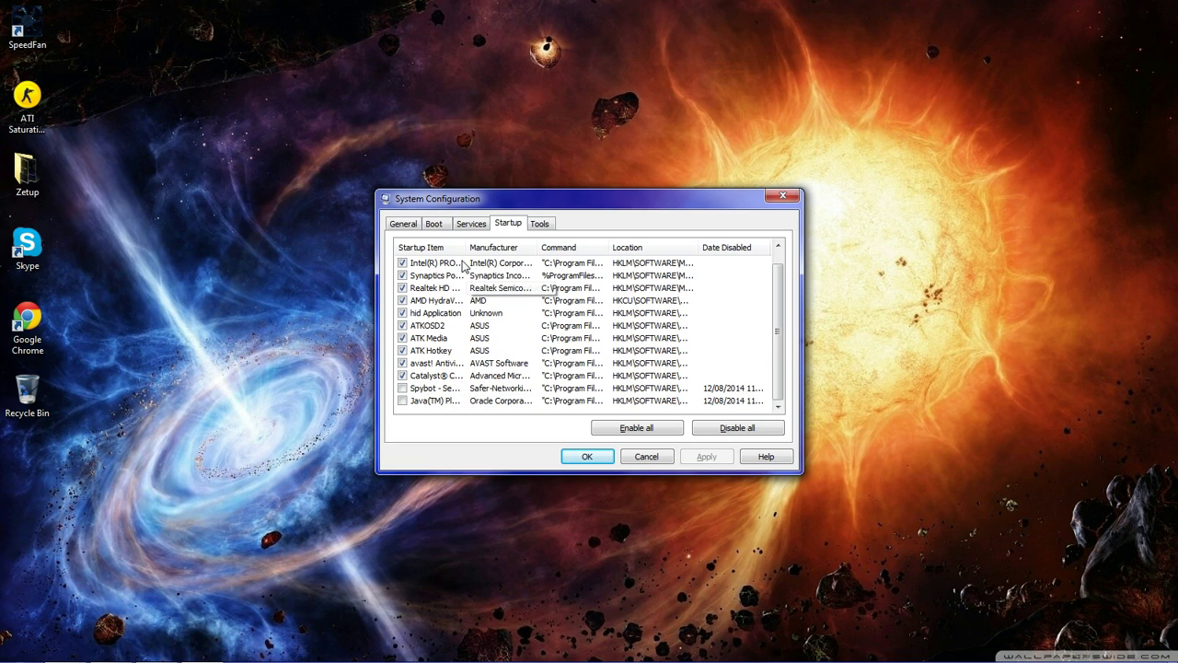
# Step: Widen the Startup Item column and uncheck Java auto updater, Spybot and another startup item
pyautogui.moveTo(466, 248); pyautogui.dragTo(526, 251)
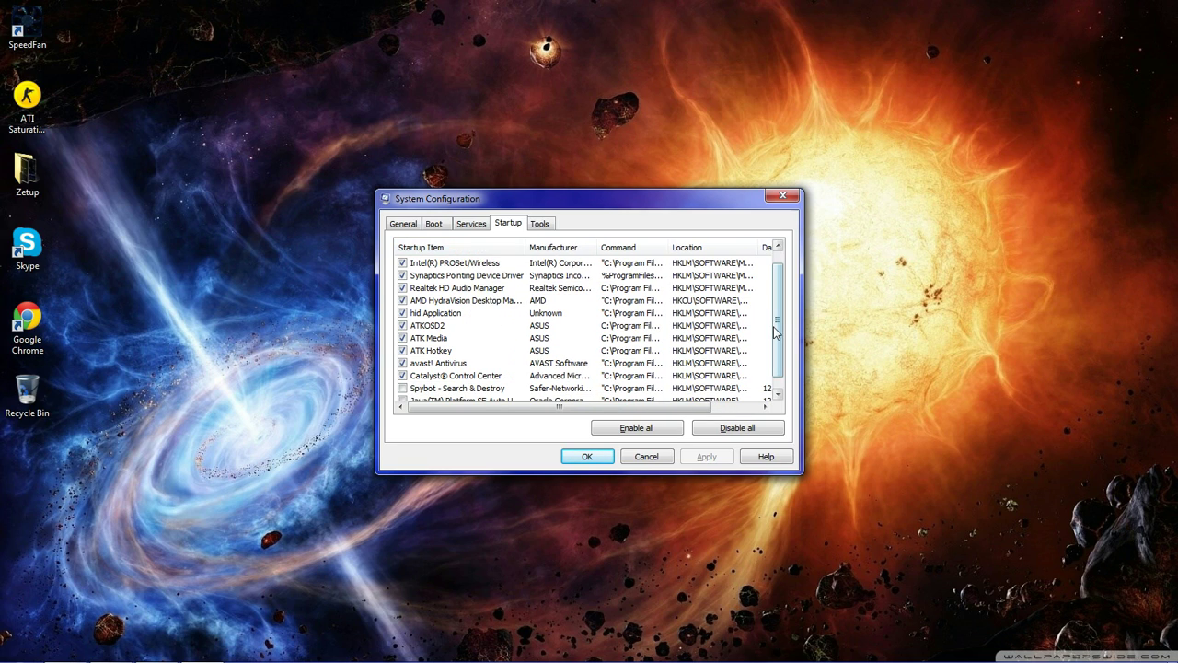
pyautogui.scroll(-1, 450, 395)
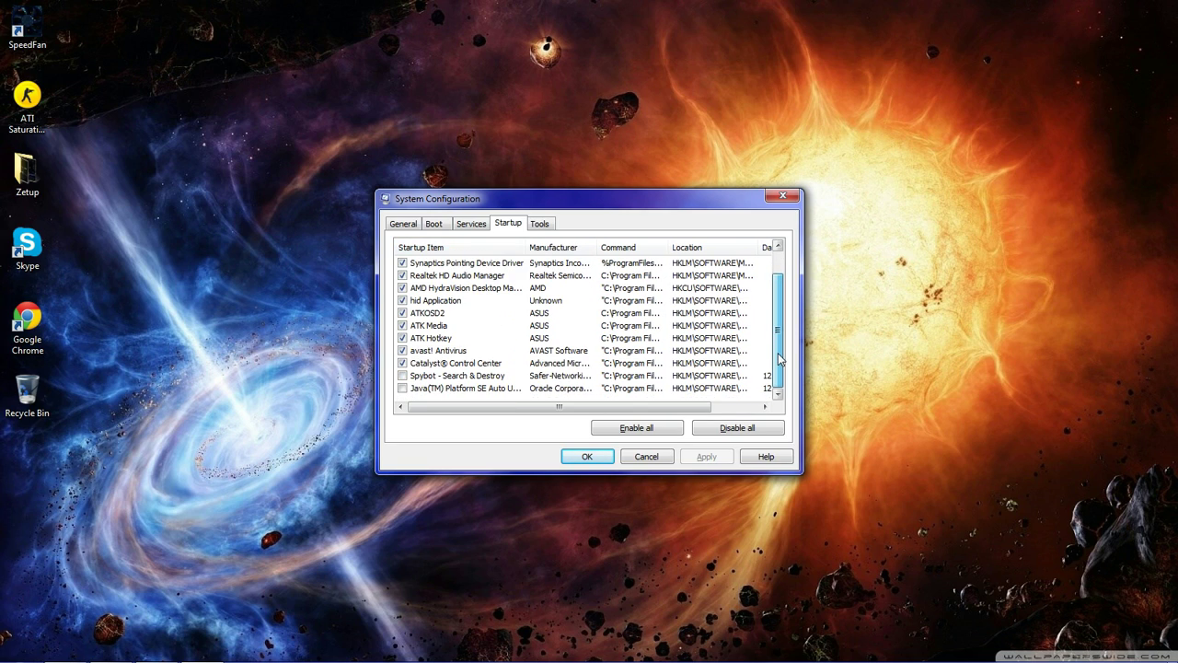
pyautogui.click(402, 387)
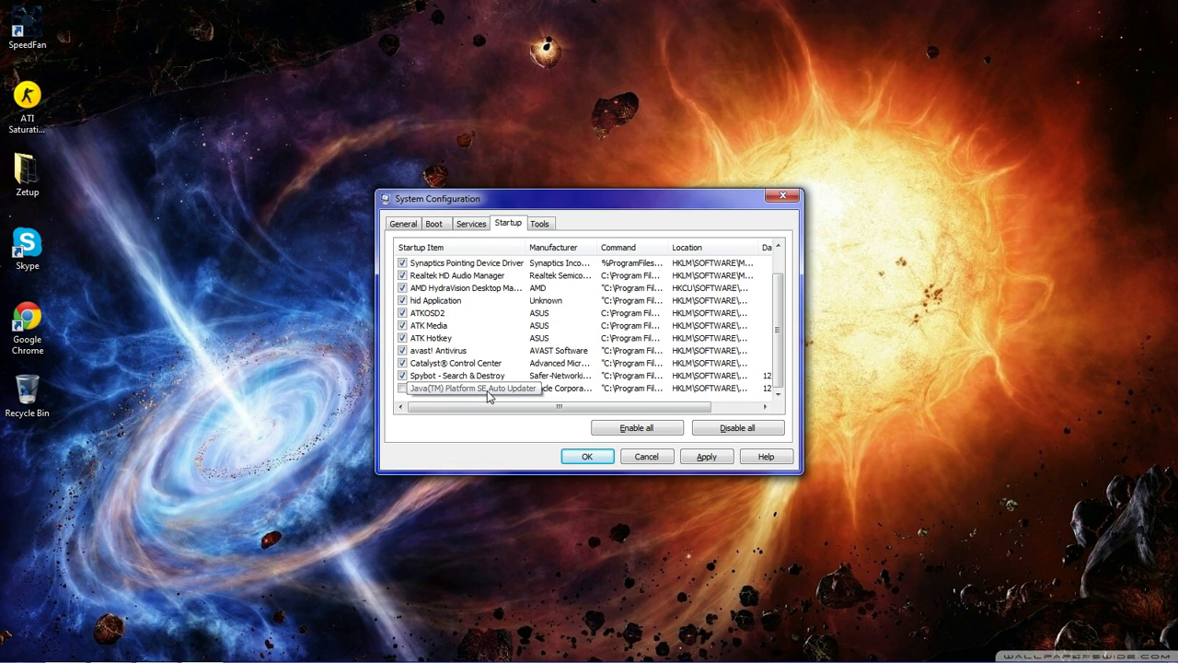
pyautogui.click(403, 390)
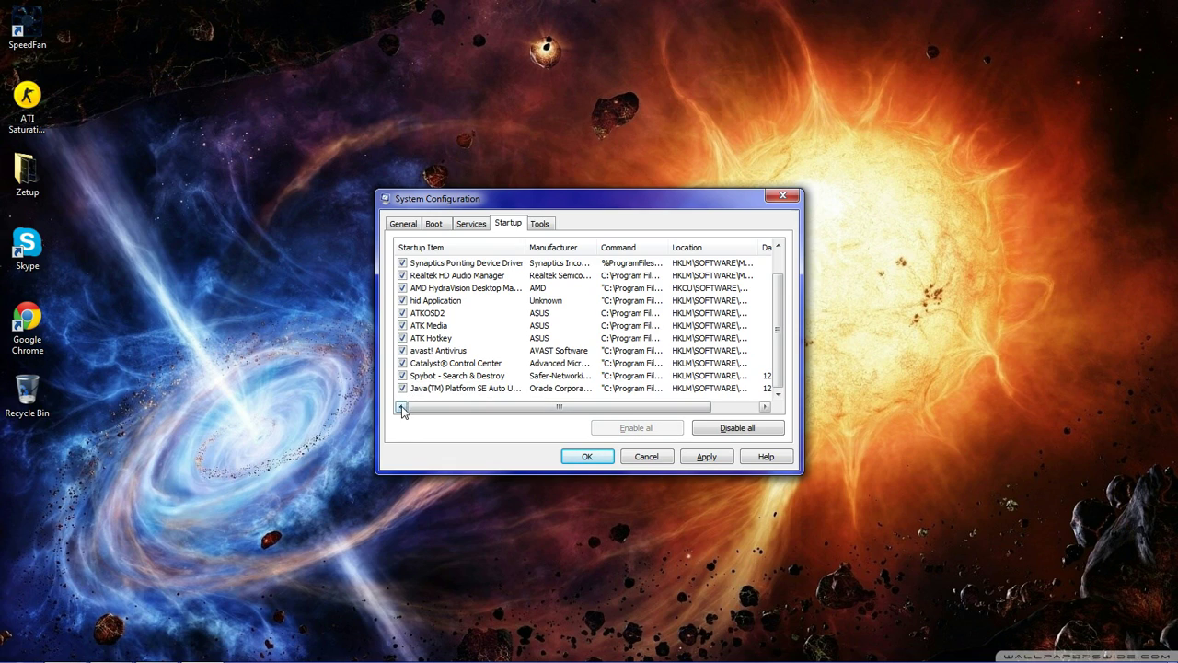
pyautogui.click(402, 376)
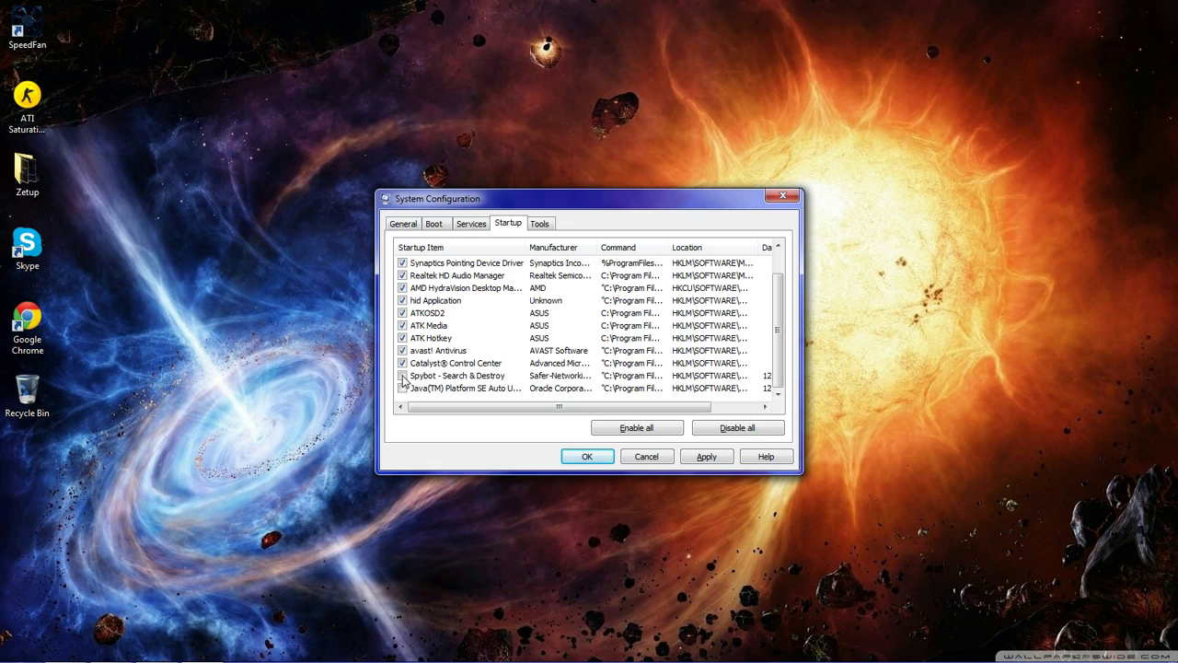
pyautogui.click(402, 387)
pyautogui.click(402, 350)
# Step: Apply the startup item changes and confirm with OK
pyautogui.scroll(1, 779, 332)
pyautogui.scroll(-1, 778, 332)
pyautogui.click(706, 457)
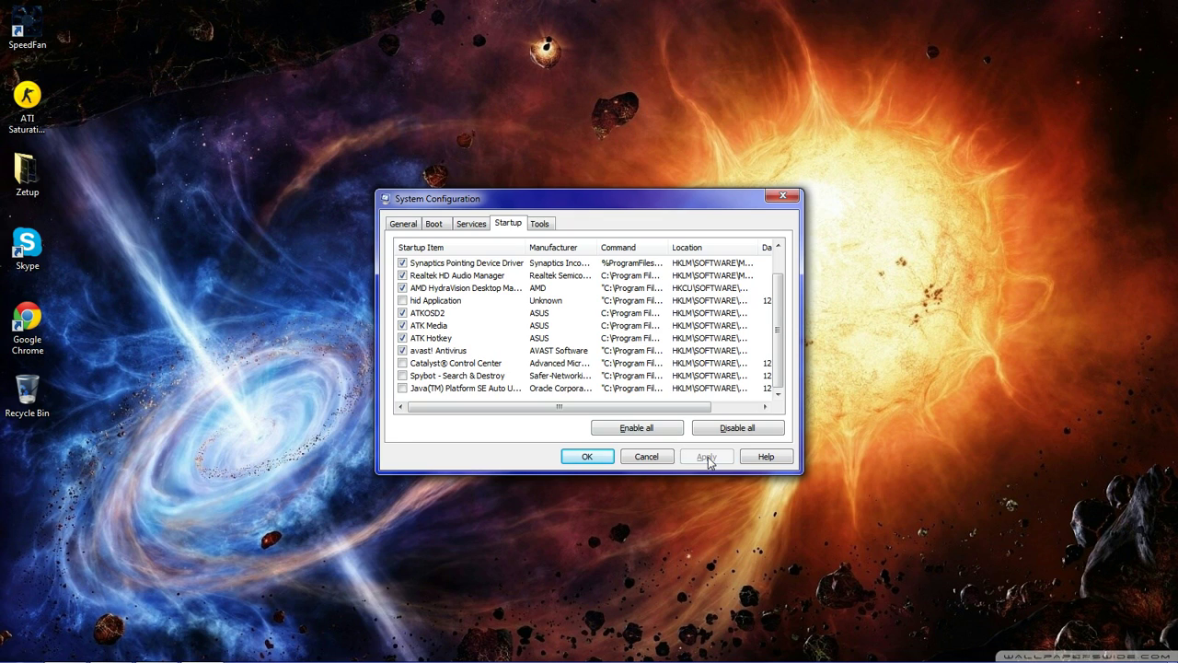
pyautogui.click(592, 456)
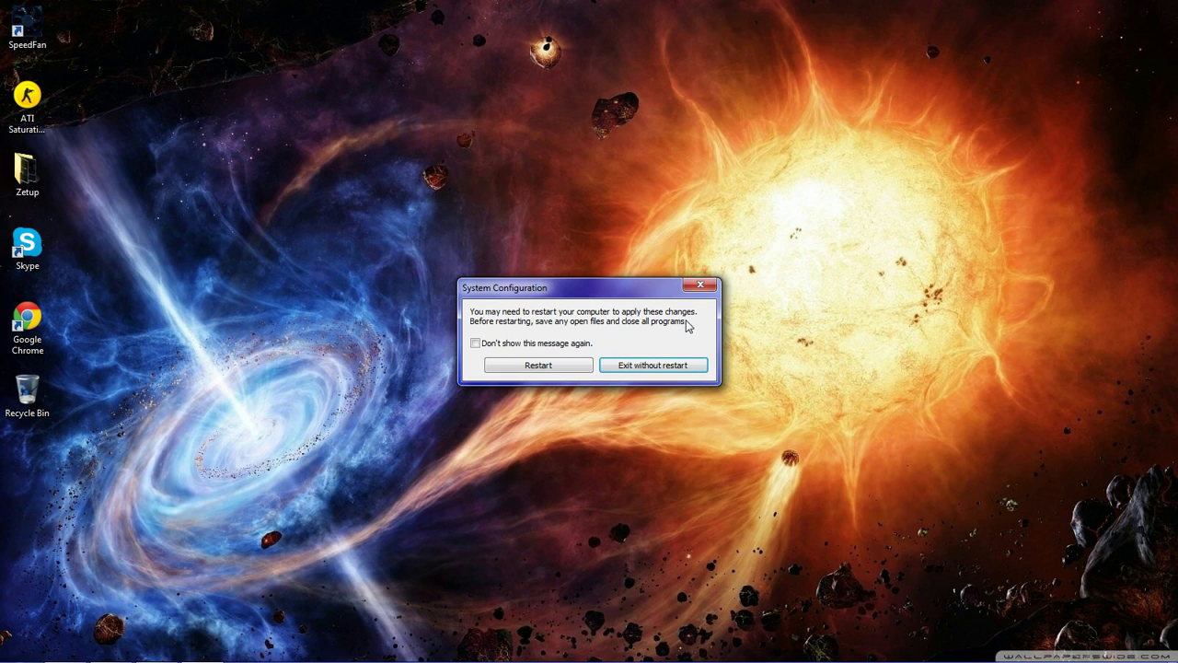
# Step: Choose Exit without restart in the restart prompt
pyautogui.click(645, 365)
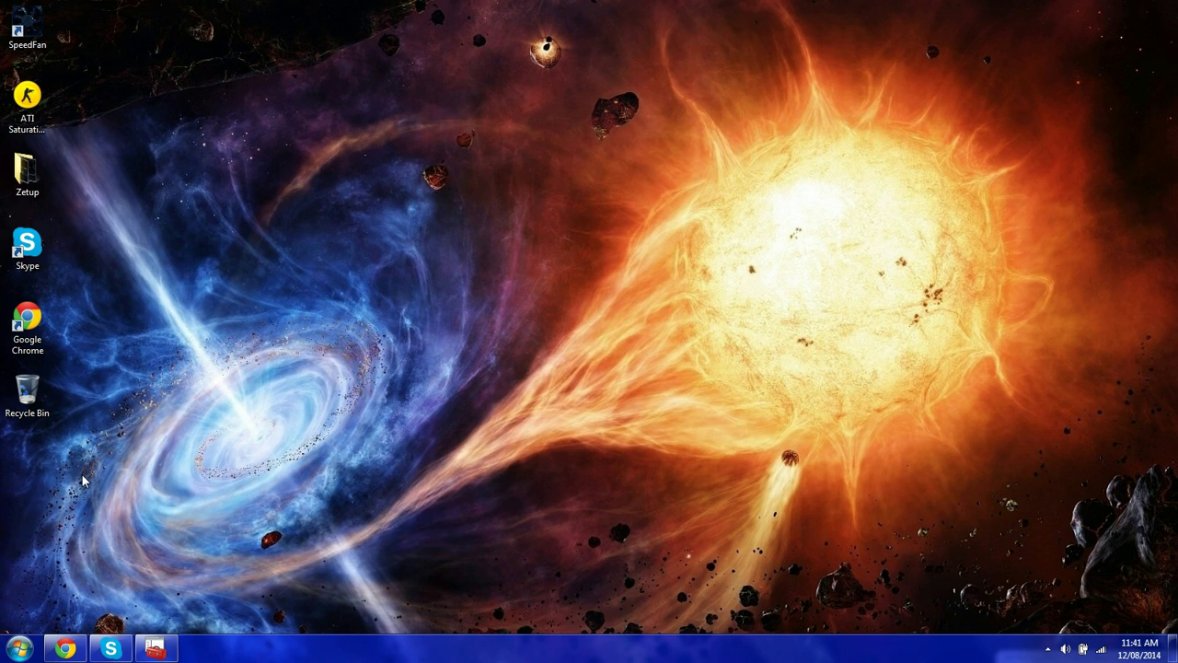
# Step: Open Computer's Properties from the Start menu, then move and enlarge the System window
pyautogui.click(21, 648)
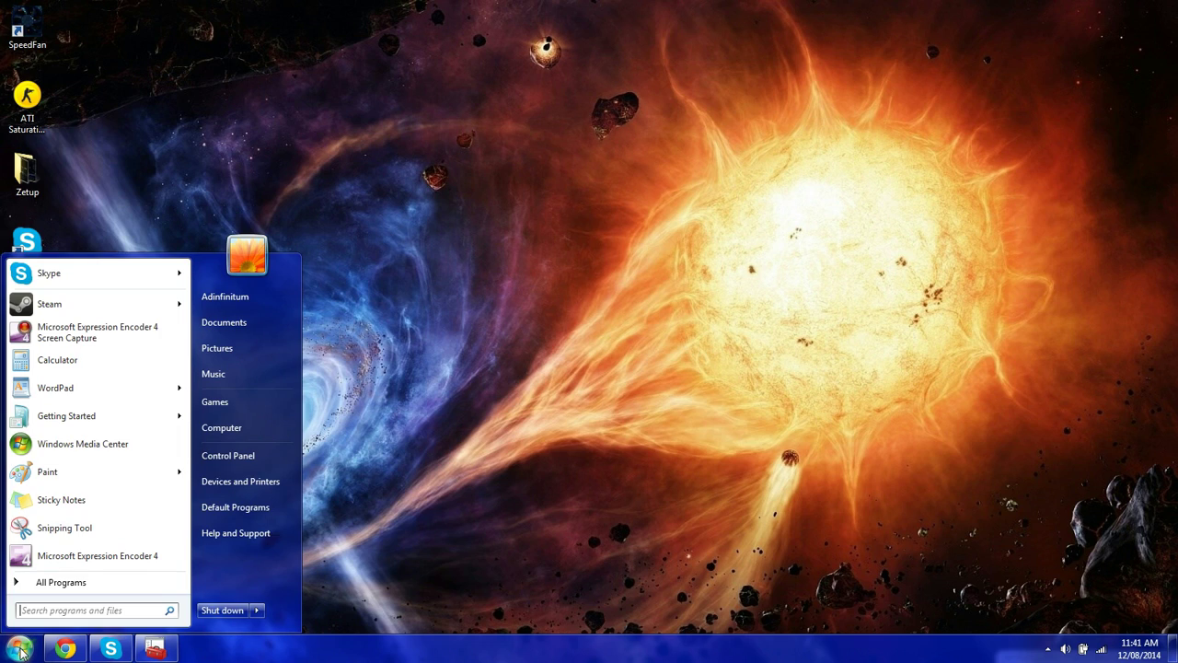
pyautogui.rightClick(264, 429)
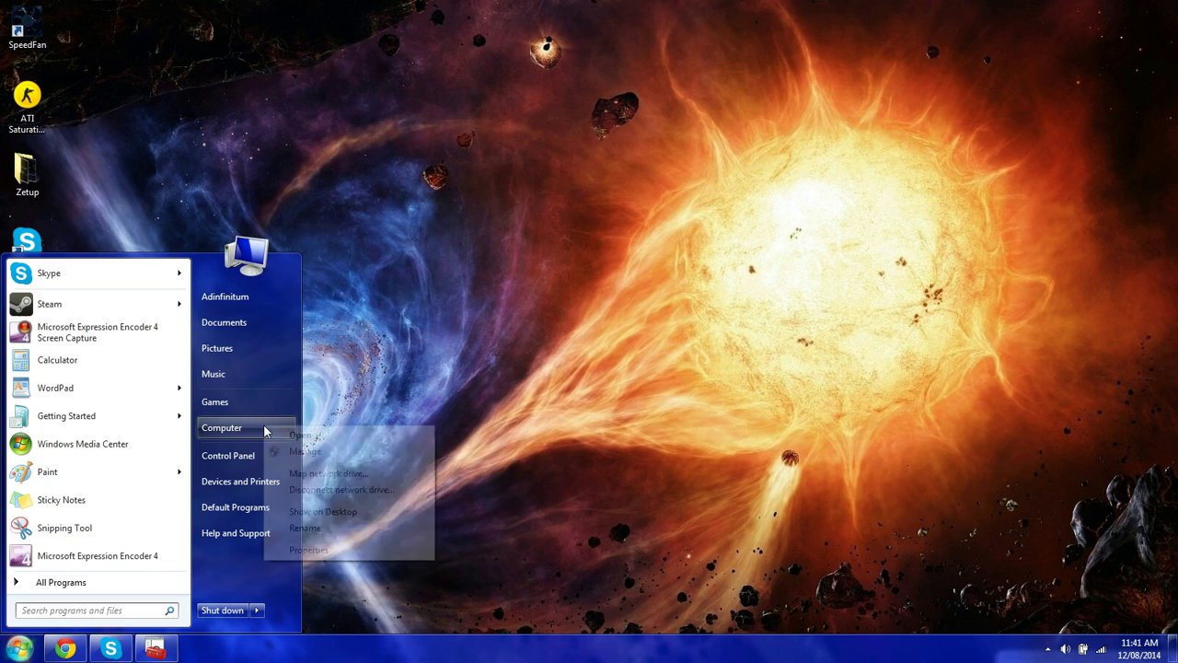
pyautogui.click(336, 551)
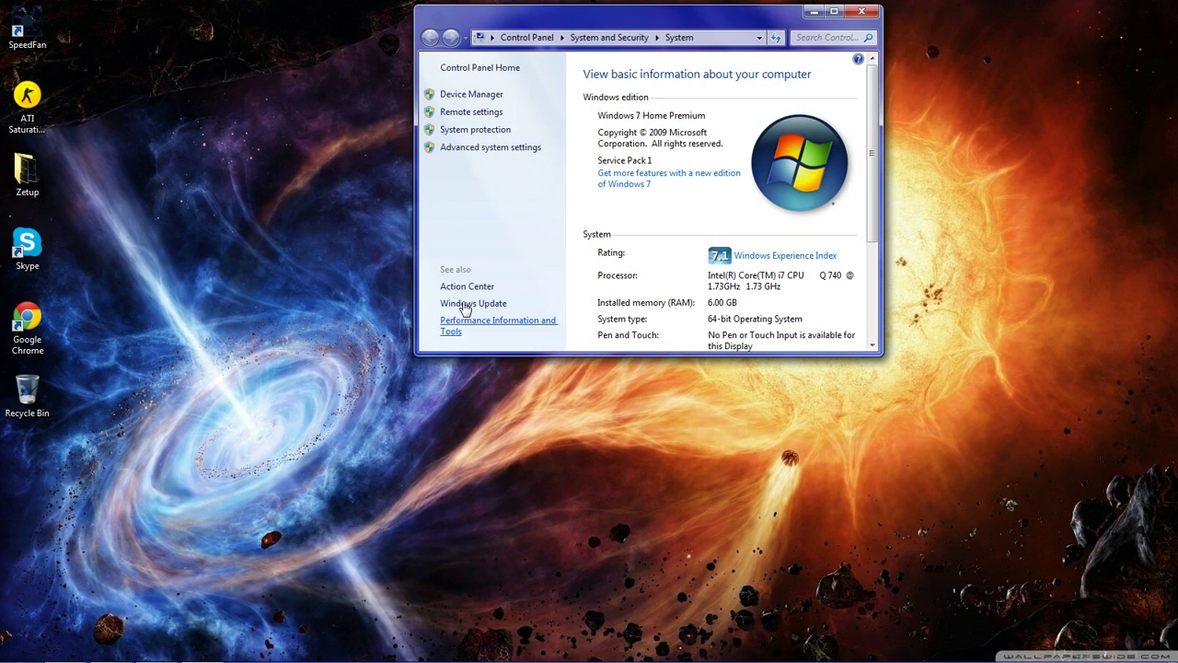
pyautogui.moveTo(623, 19); pyautogui.dragTo(448, 73)
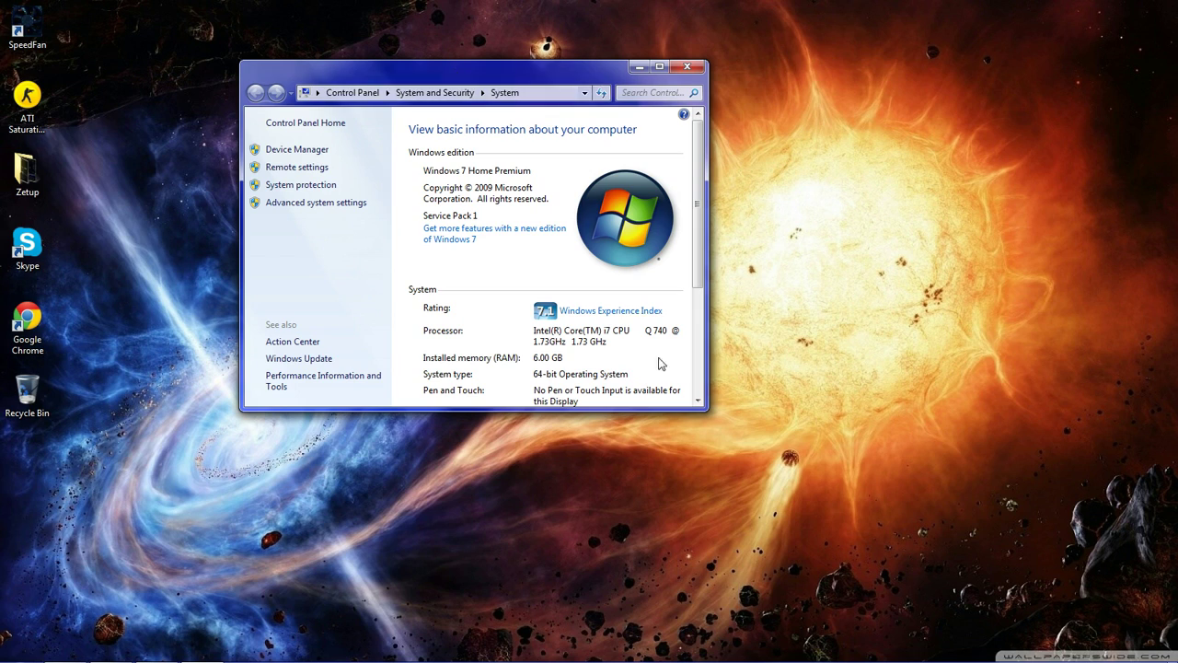
pyautogui.moveTo(709, 411); pyautogui.dragTo(927, 563)
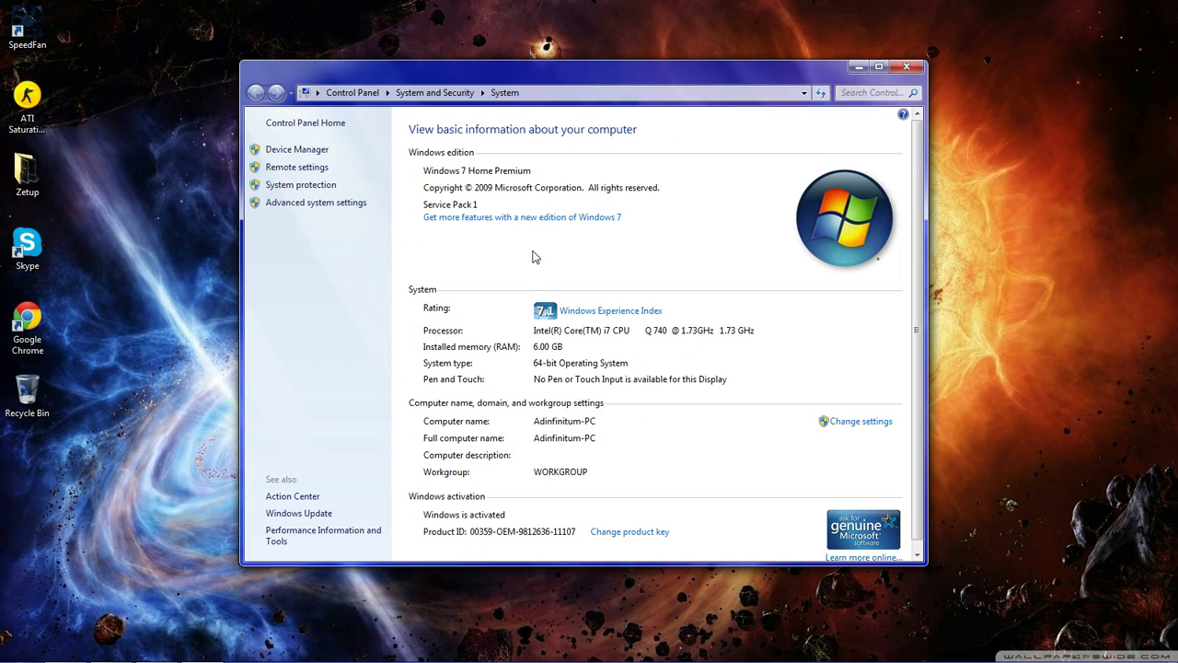
# Step: Open Advanced system settings and centre the System Properties dialog
pyautogui.click(331, 210)
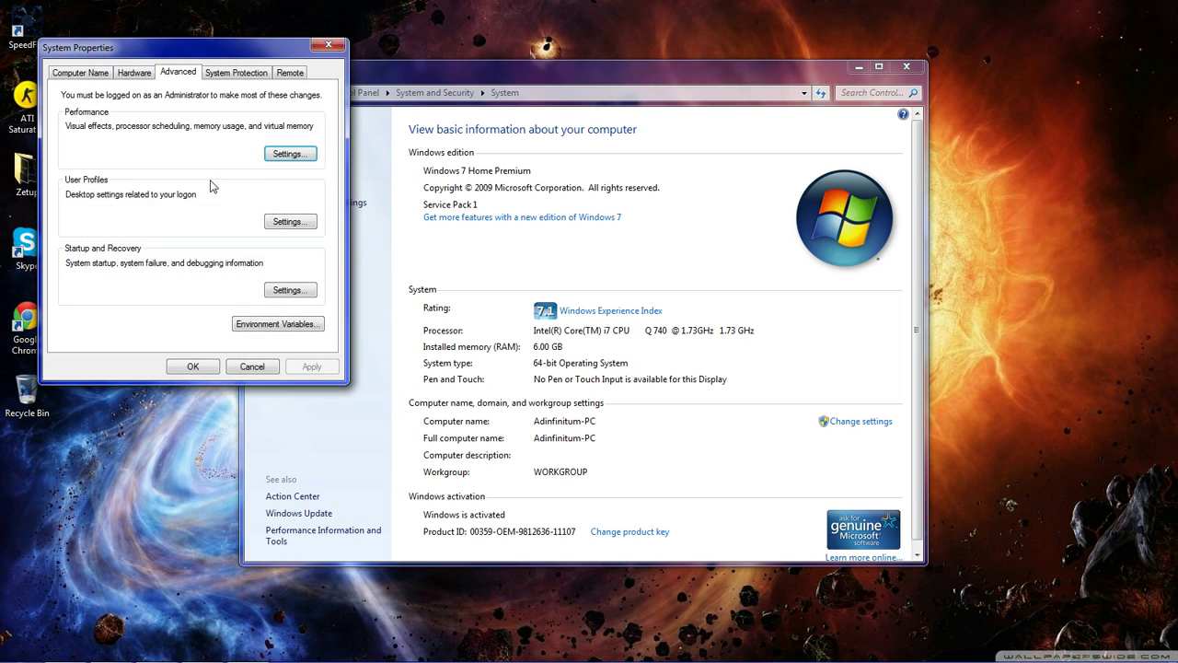
pyautogui.moveTo(169, 53); pyautogui.dragTo(447, 213)
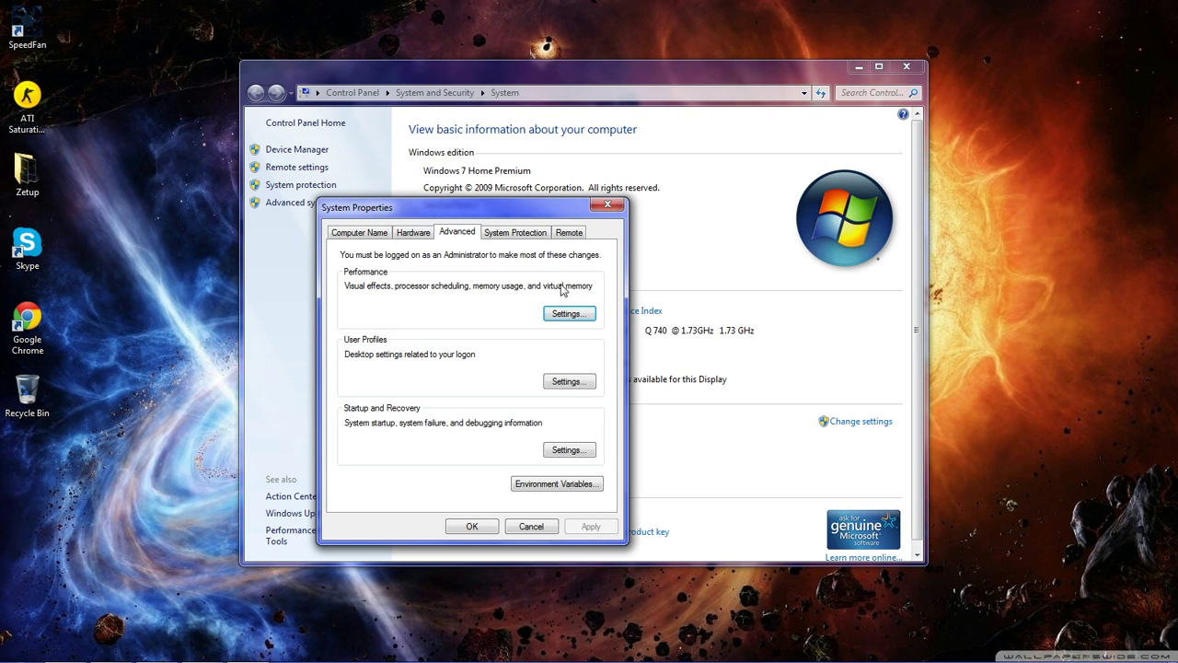
# Step: Open Performance settings and select Adjust for best performance, clearing all visual effects
pyautogui.click(571, 316)
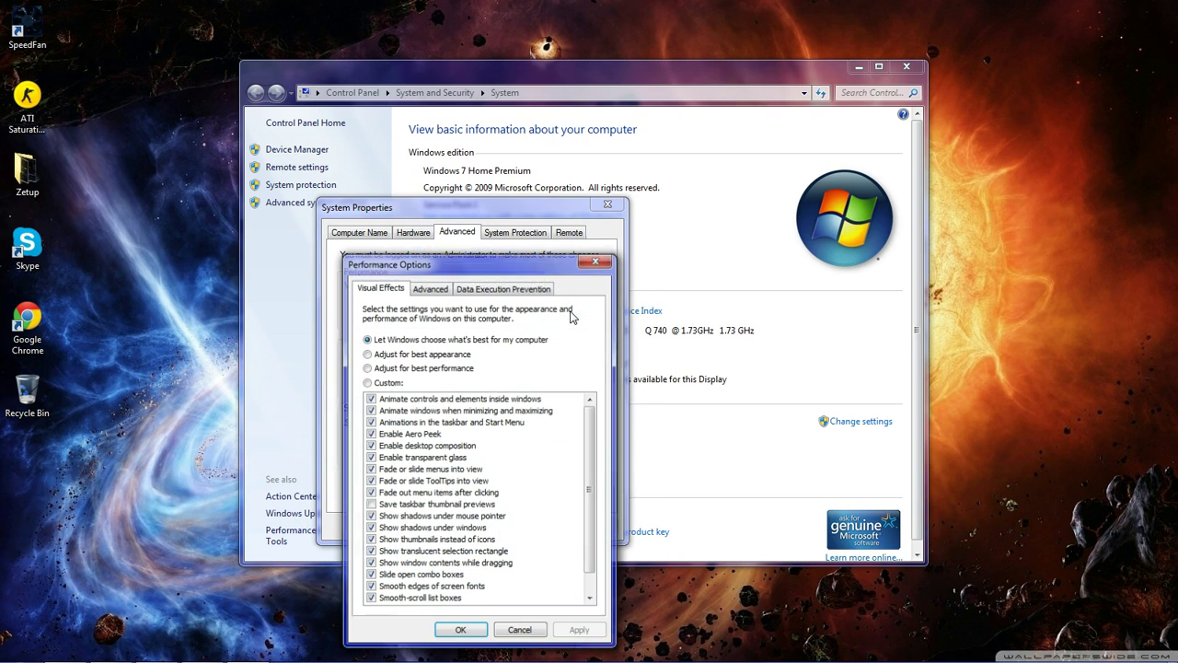
pyautogui.moveTo(474, 267)
pyautogui.mouseDown()
pyautogui.moveTo(513, 232)
pyautogui.moveTo(528, 183)
pyautogui.mouseUp()
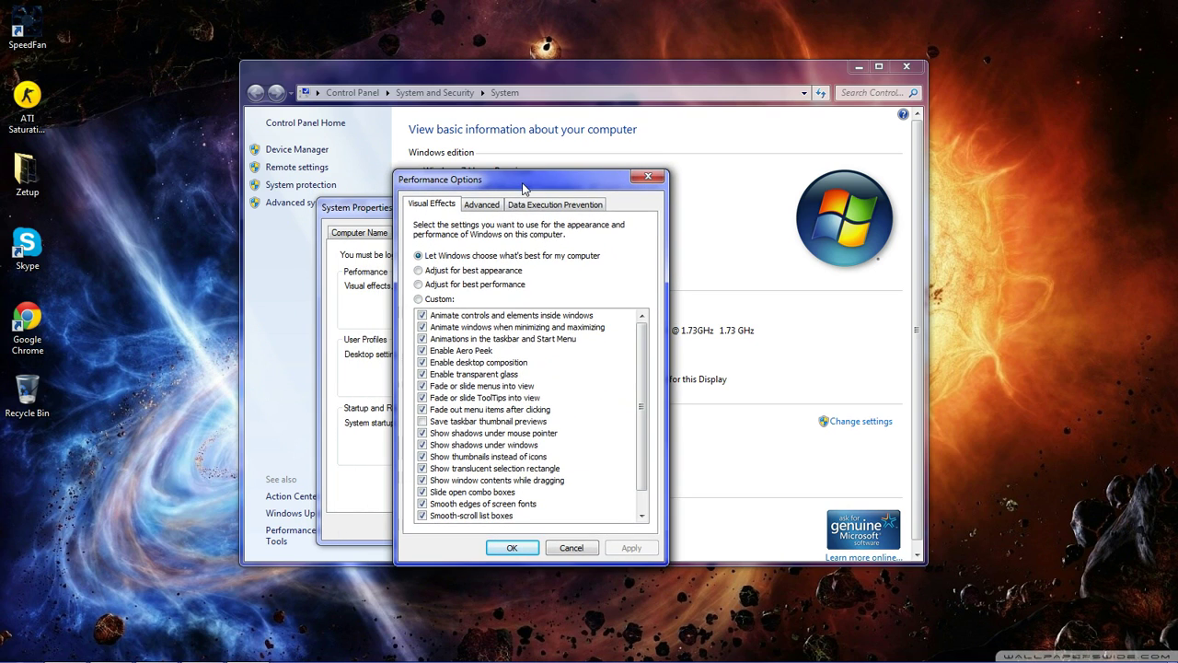
pyautogui.moveTo(644, 398); pyautogui.dragTo(645, 447)
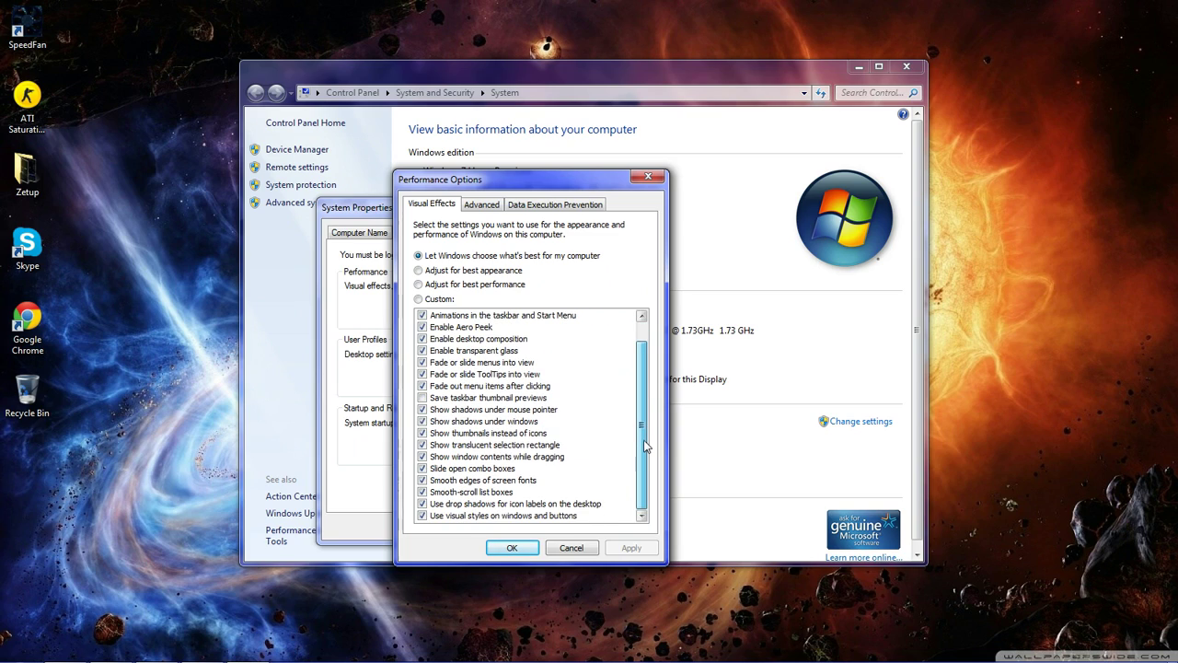
pyautogui.scroll(1, 644, 408)
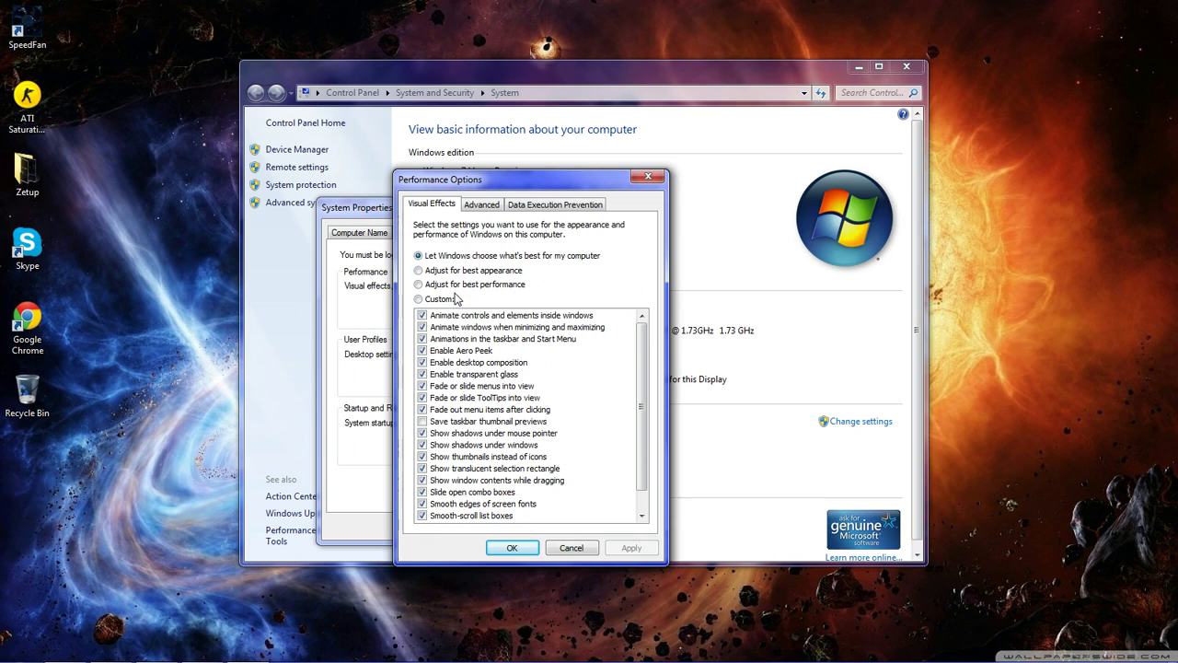
pyautogui.click(418, 284)
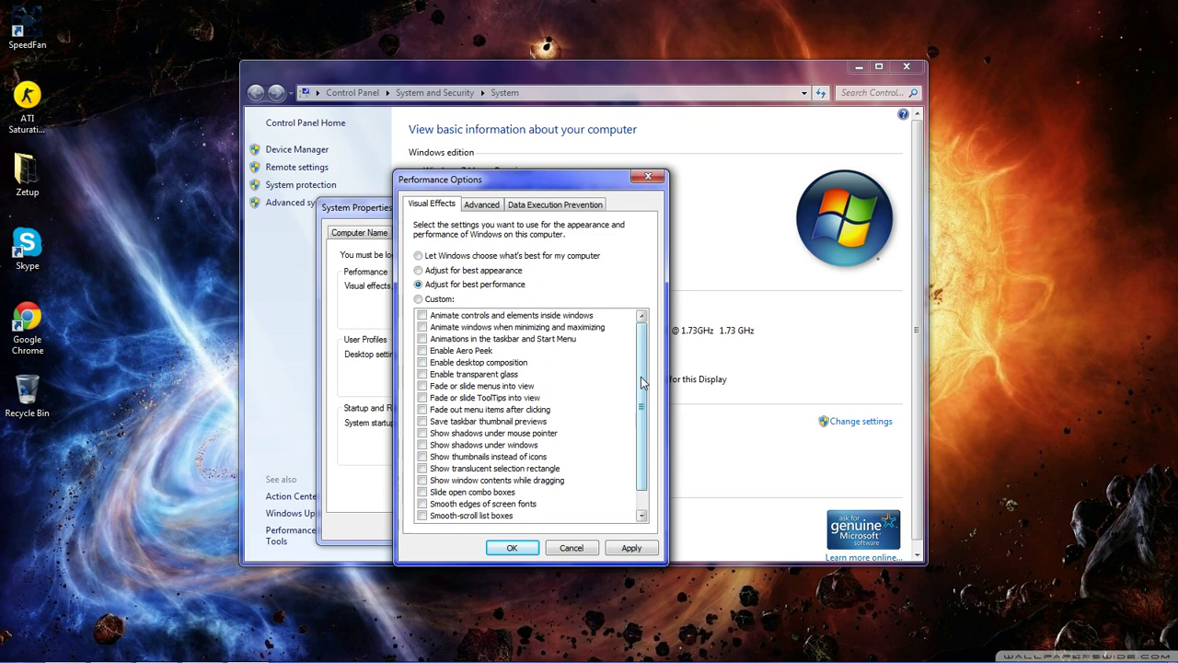
pyautogui.moveTo(641, 386)
pyautogui.mouseDown()
pyautogui.moveTo(644, 416)
pyautogui.moveTo(639, 365)
pyautogui.mouseUp()
pyautogui.moveTo(643, 386); pyautogui.dragTo(646, 416)
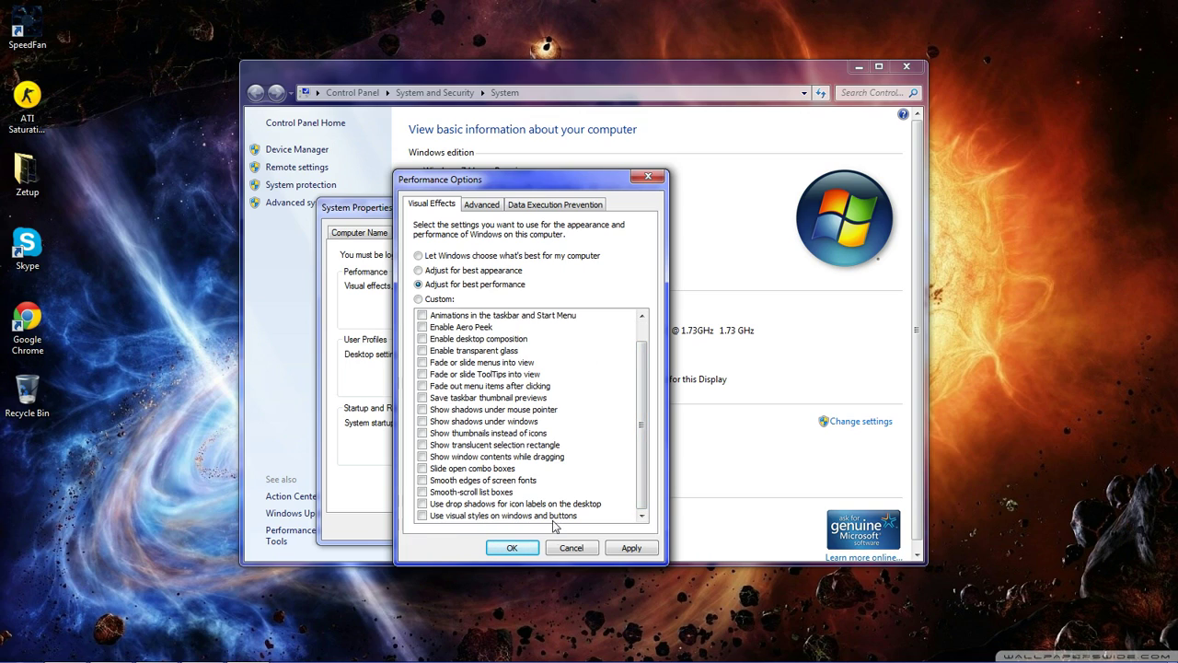
# Step: Re-enable only 'Use visual styles on windows and buttons' and apply it
pyautogui.click(423, 516)
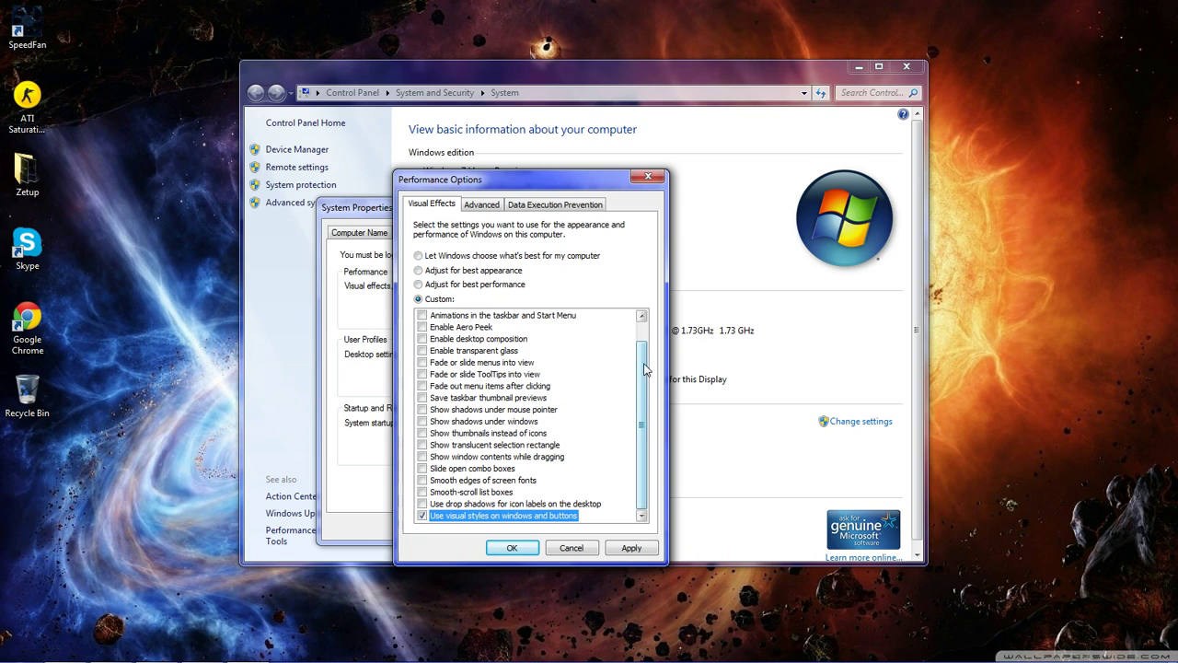
pyautogui.moveTo(642, 430); pyautogui.dragTo(642, 440)
pyautogui.click(628, 549)
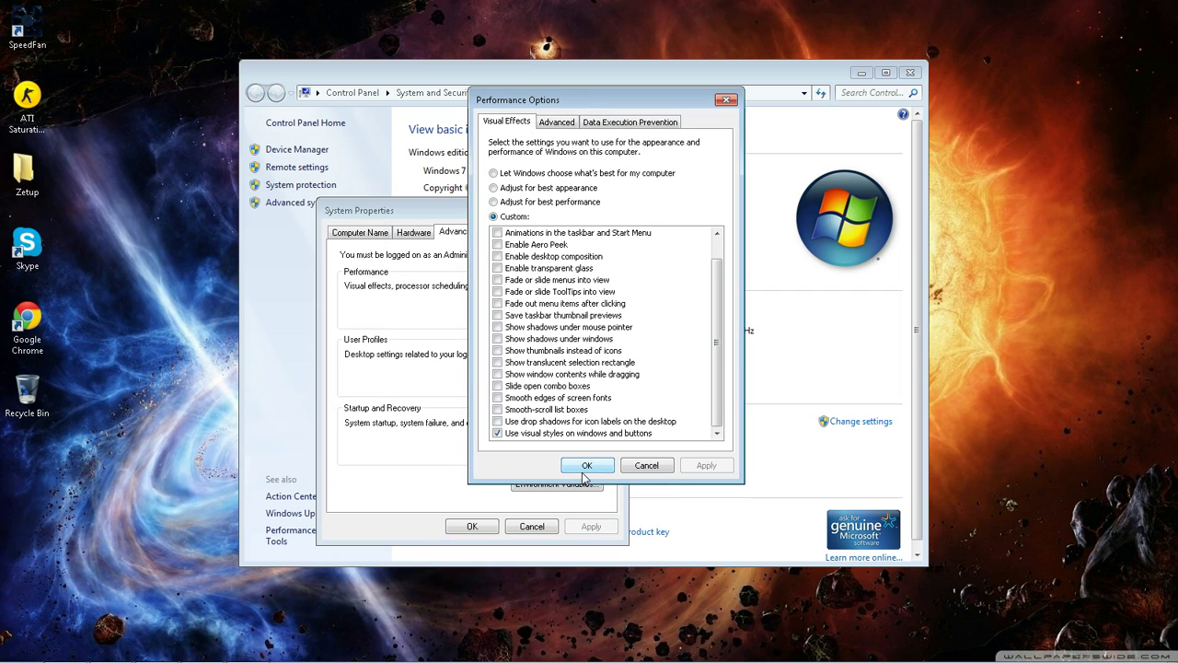
# Step: Confirm Performance Options and System Properties with OK, then close the System window
pyautogui.click(586, 465)
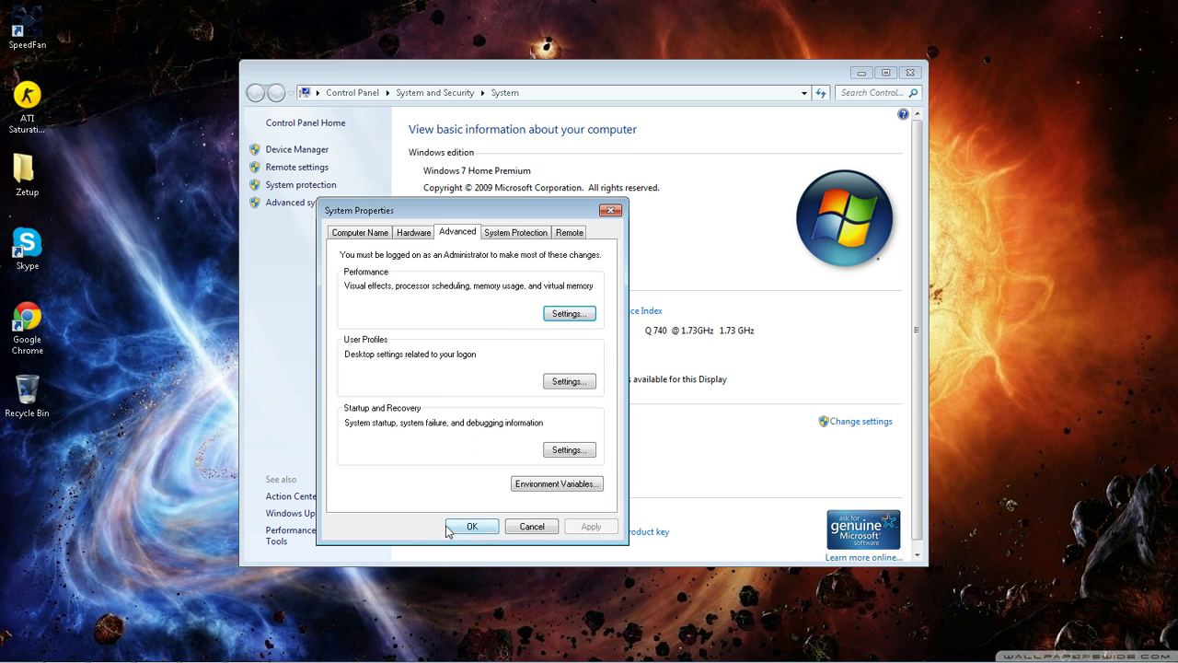
pyautogui.click(475, 527)
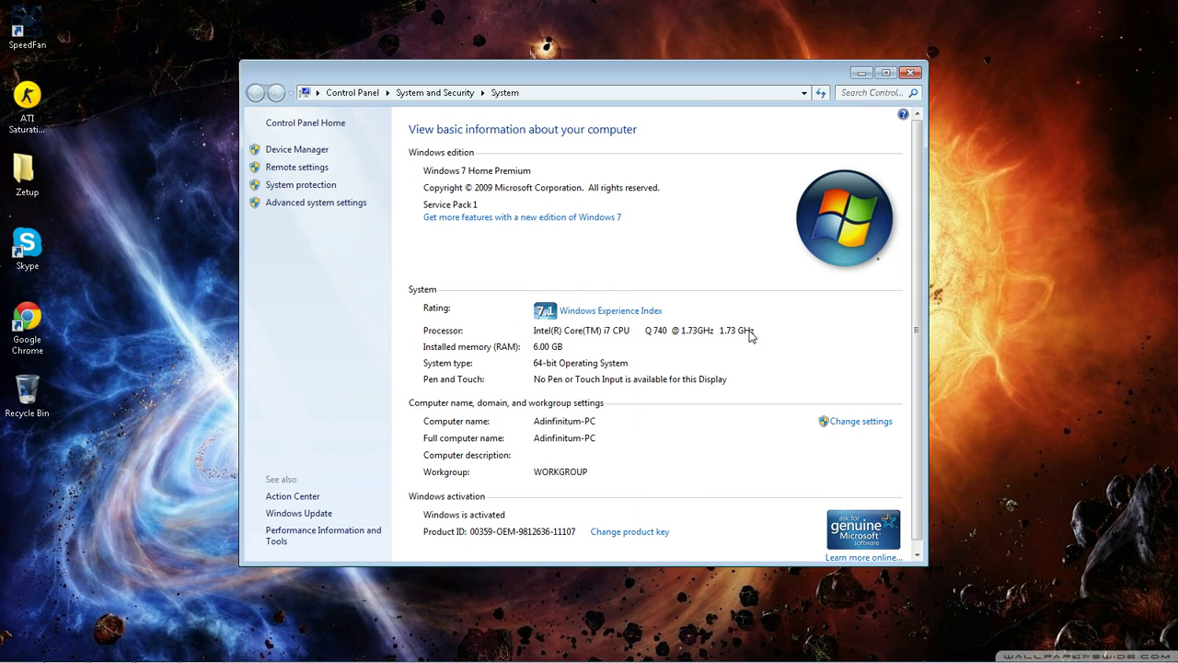
pyautogui.click(909, 74)
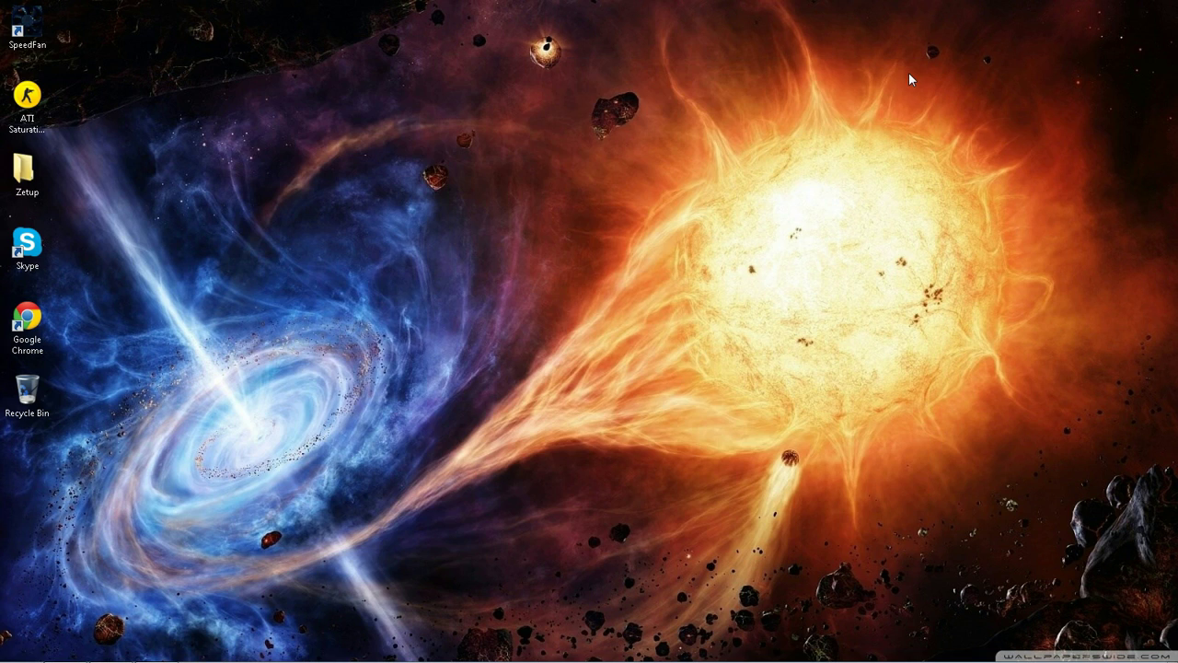